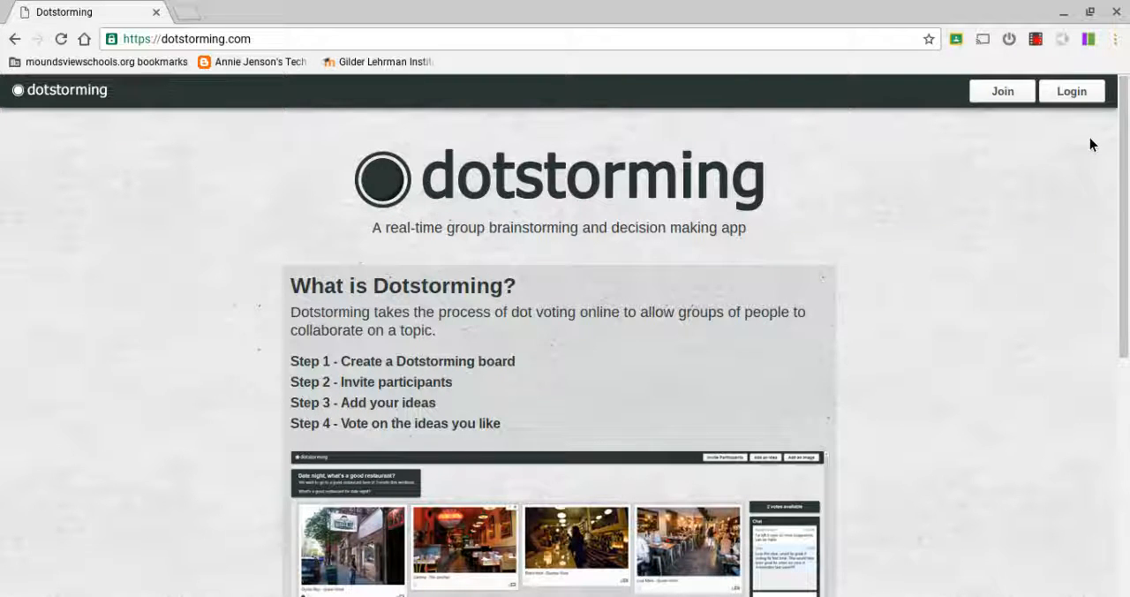
Log in to the Dotstorming account with the account e-mail and password.
{"action": "left_click", "coordinate": [1080, 95]}
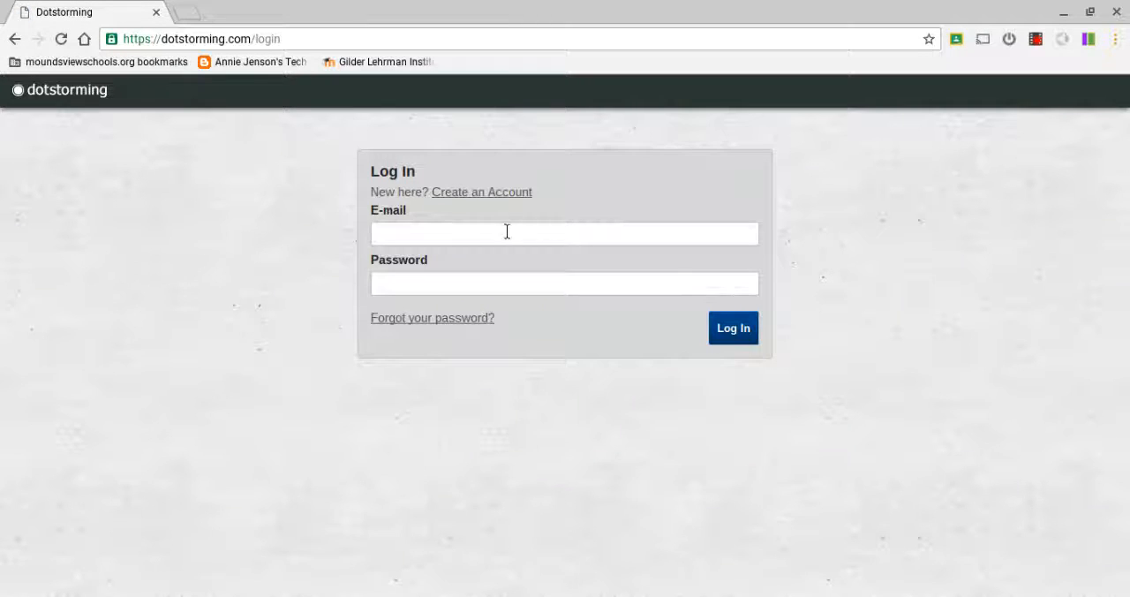
{"action": "left_click", "coordinate": [506, 234]}
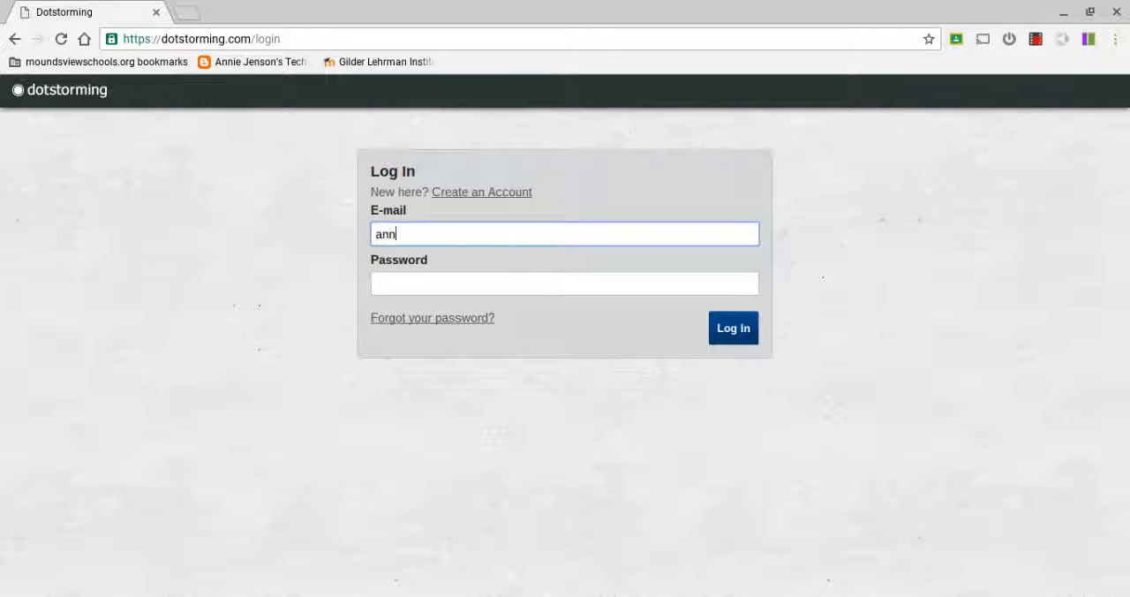
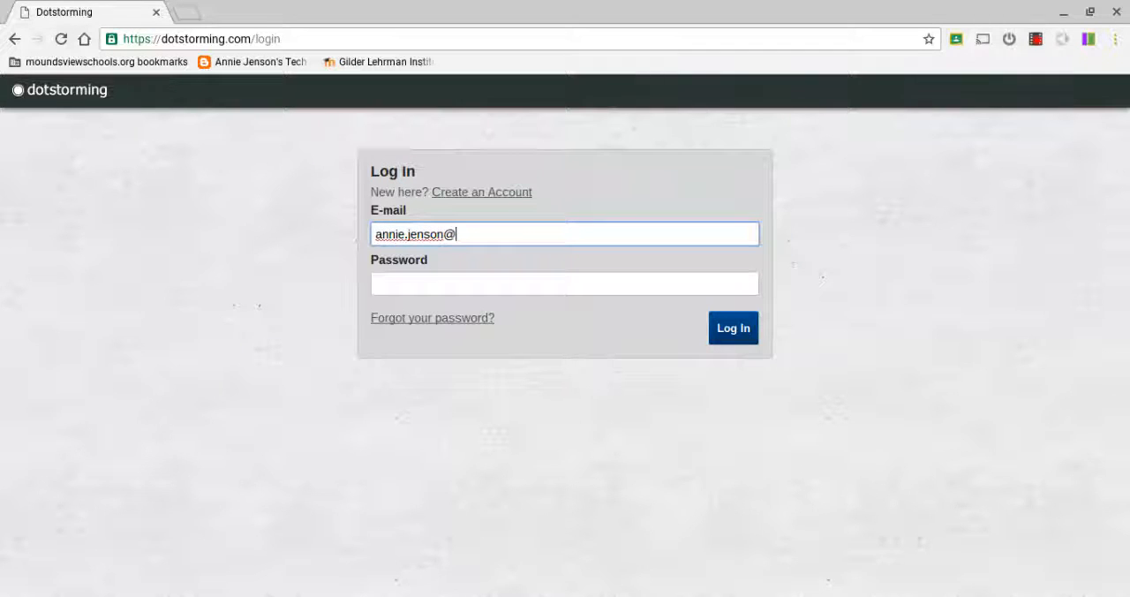
{"action": "key", "text": "Tab"}
{"action": "type", "text": "••••••••"}
{"action": "key", "text": "Return"}
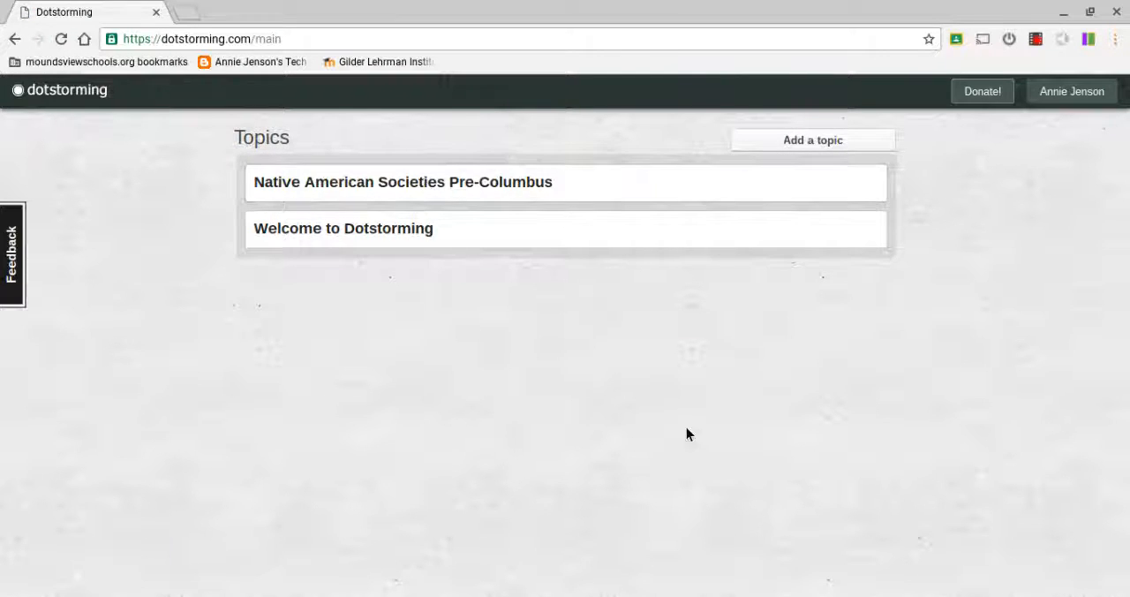
Start a new topic and title it "MLK v. Malcolm X".
{"action": "left_click", "coordinate": [841, 140]}
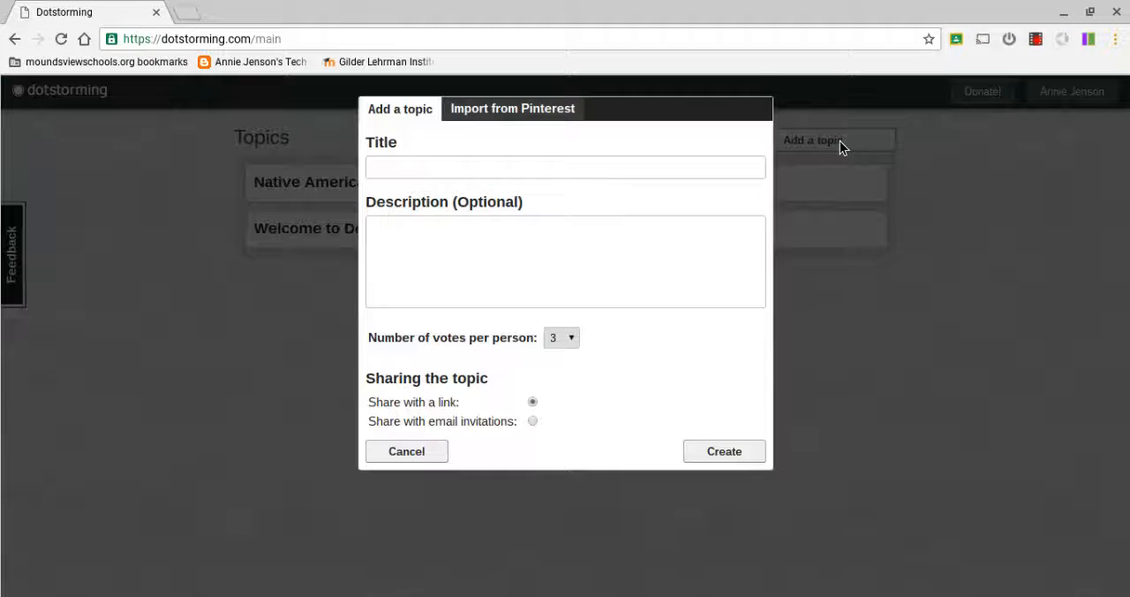
{"action": "left_click", "coordinate": [725, 175]}
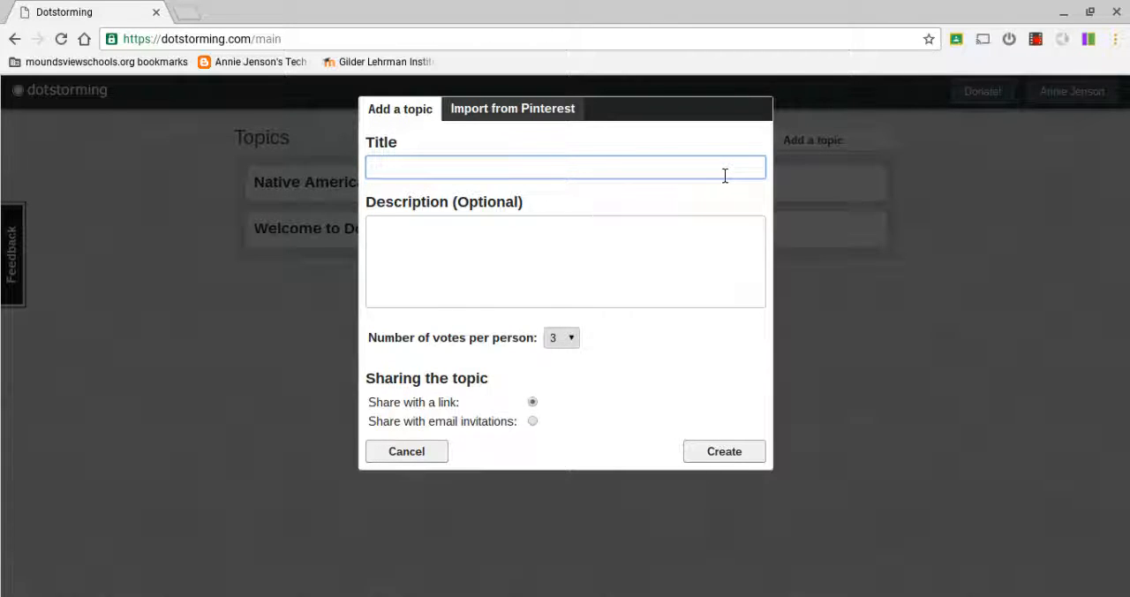
{"action": "type", "text": "MLK v. Mal"}
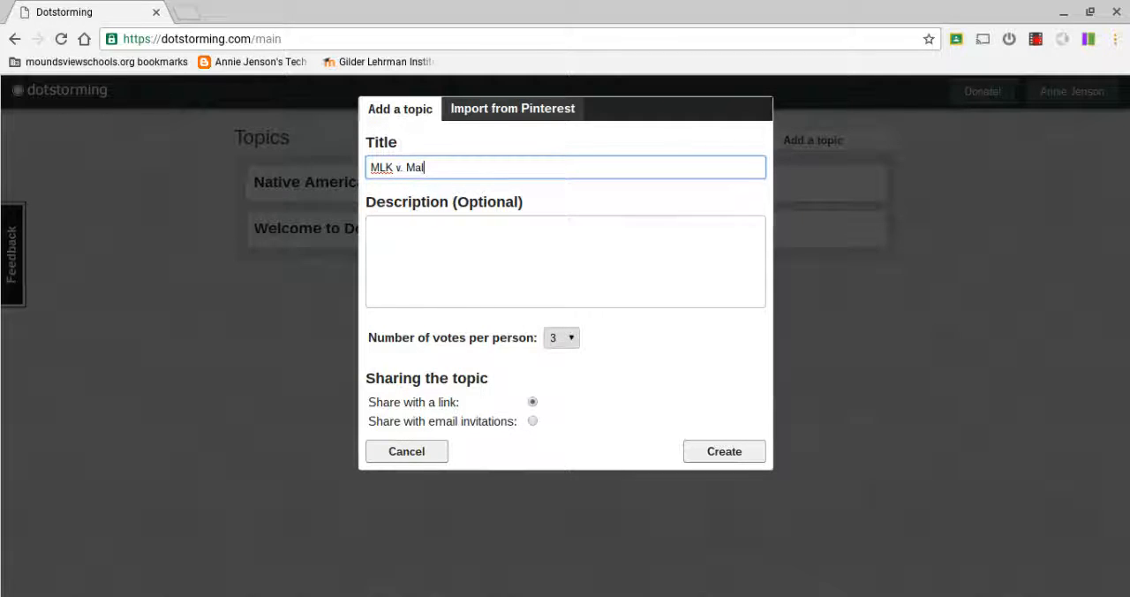
{"action": "type", "text": "colm X"}
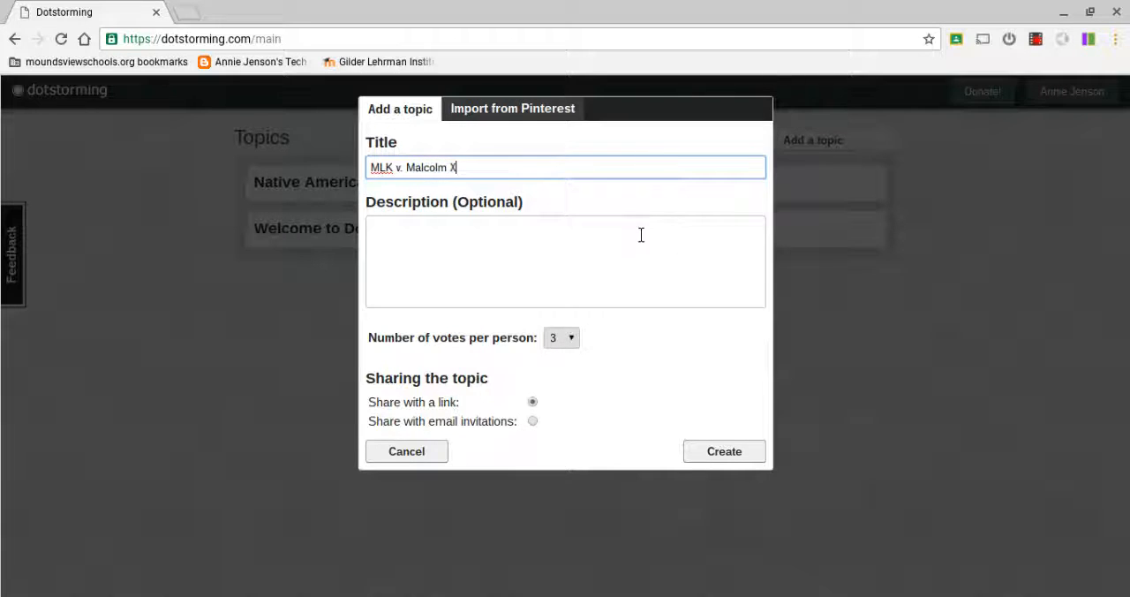
Enter the topic description "Please write a quote, ask a question, or add an image to the board.".
{"action": "left_click", "coordinate": [583, 255]}
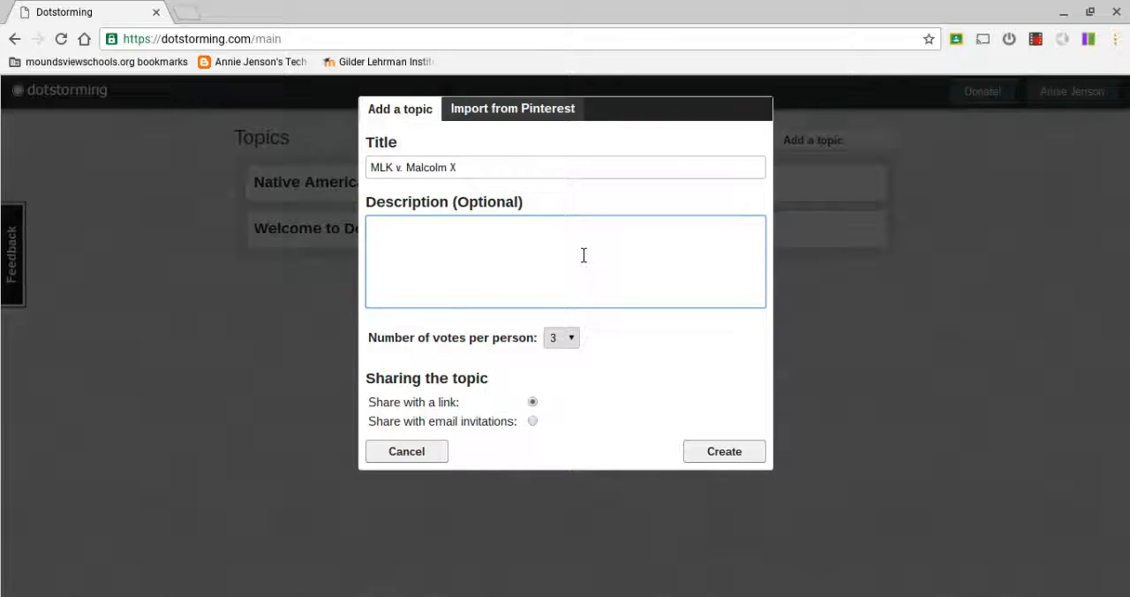
{"action": "type", "text": "Please"}
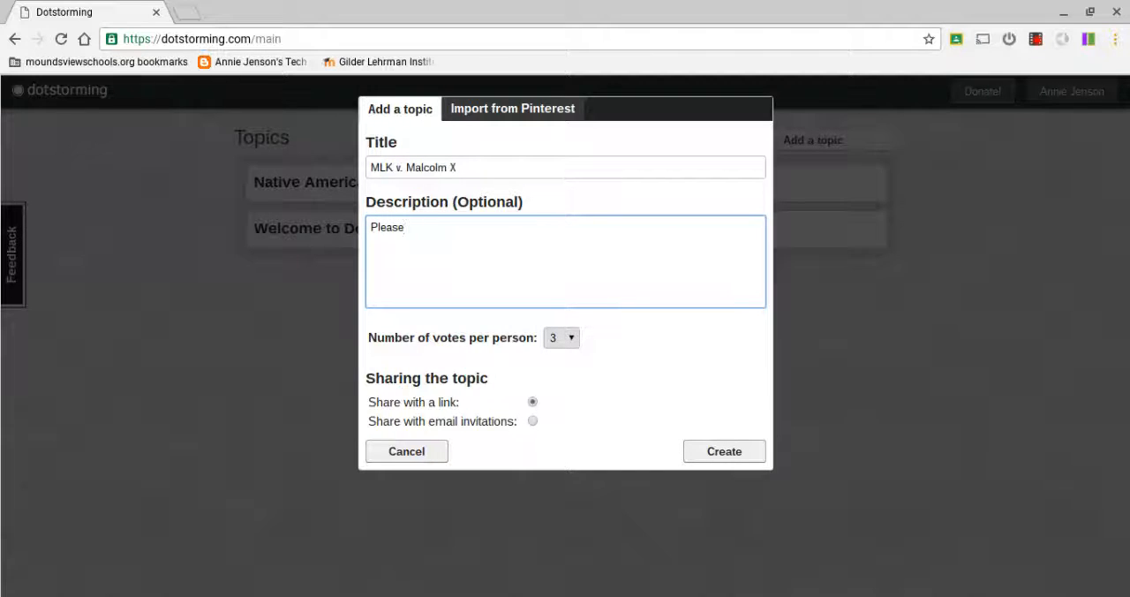
{"action": "type", "text": " write a quote or ask a qut"}
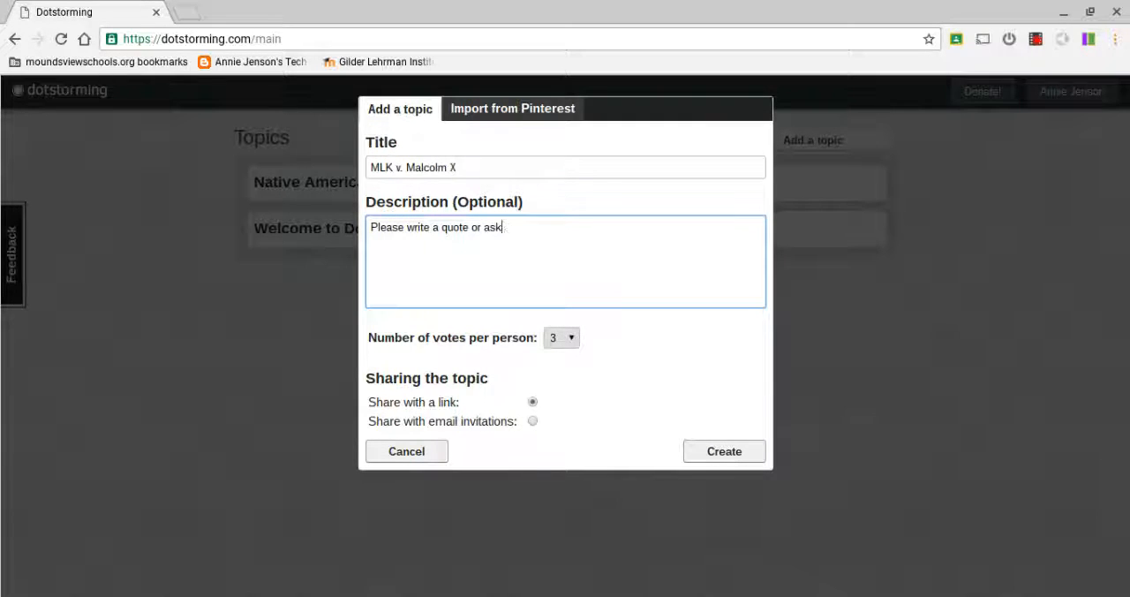
{"action": "key", "text": "BackSpace"}
{"action": "key", "text": "BackSpace"}
{"action": "type", "text": "uestion"}
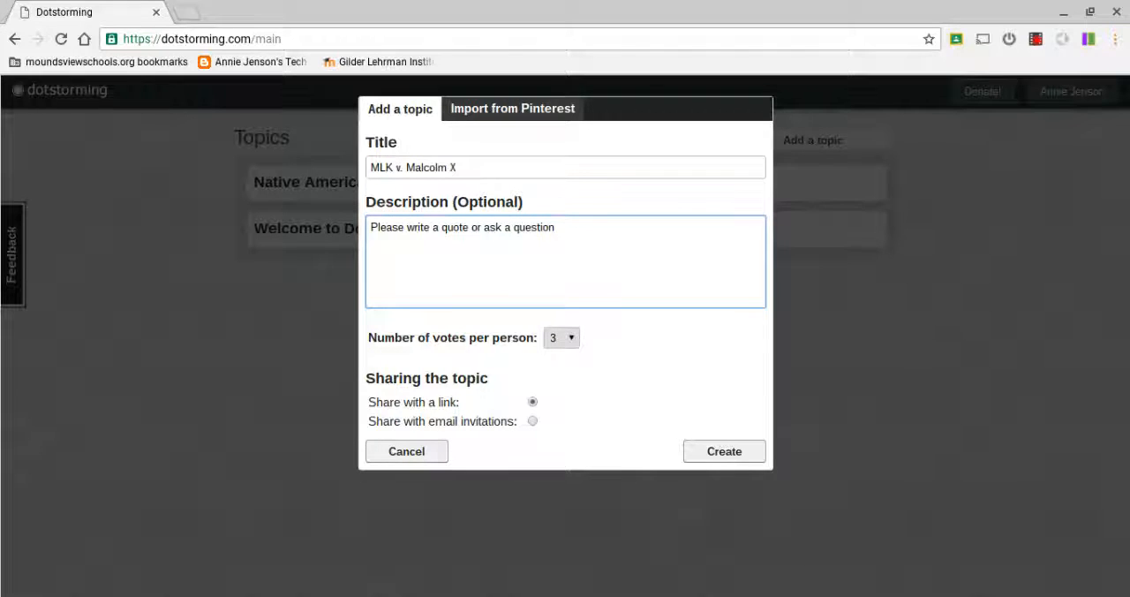
{"action": "left_click", "coordinate": [484, 227]}
{"action": "key", "text": "BackSpace"}
{"action": "key", "text": "BackSpace"}
{"action": "key", "text": "BackSpace"}
{"action": "key", "text": "BackSpace"}
{"action": "type", "text": ","}
{"action": "left_click", "coordinate": [563, 235]}
{"action": "type", "text": ", or "}
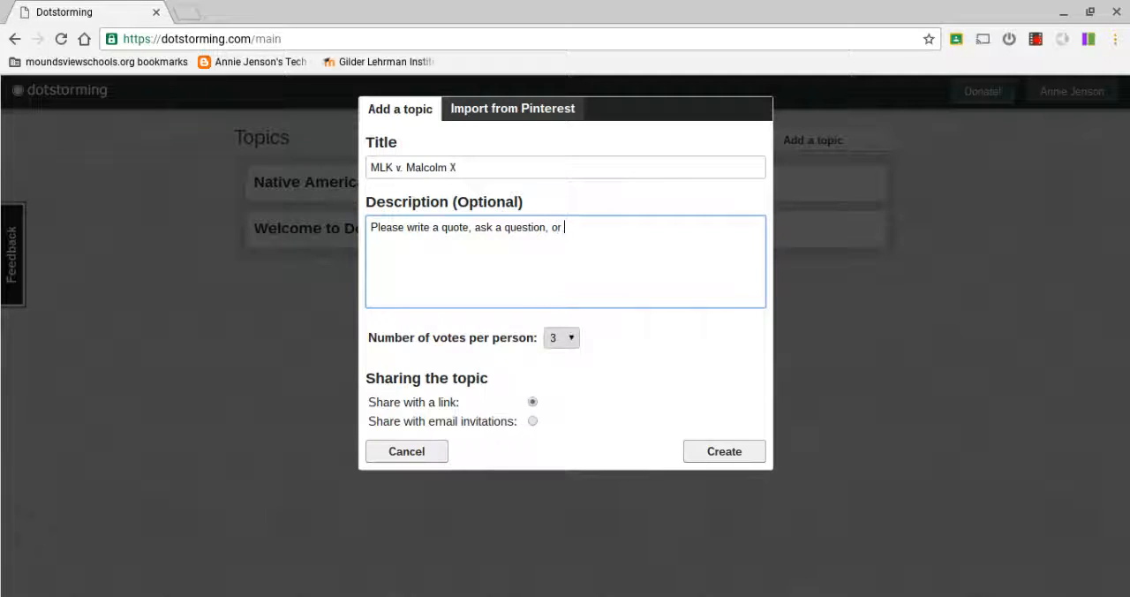
{"action": "type", "text": "add an image to the board. Voa"}
Add "Vote for the top 3 for discussion." to the description and create the topic with 3 votes per person.
{"action": "key", "text": "BackSpace"}
{"action": "type", "text": "te "}
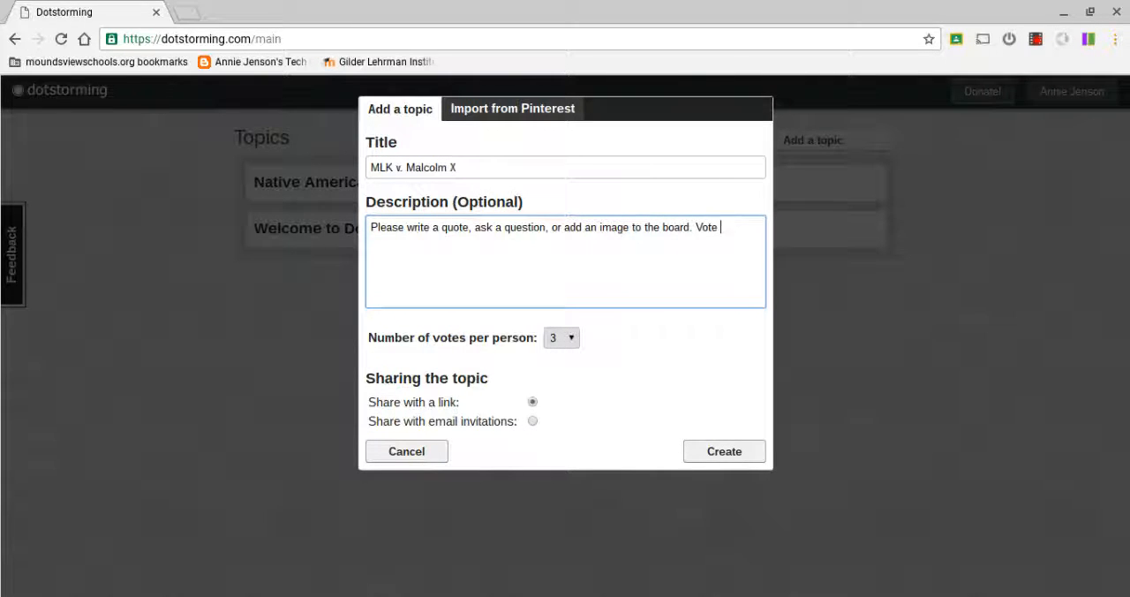
{"action": "type", "text": "for the top"}
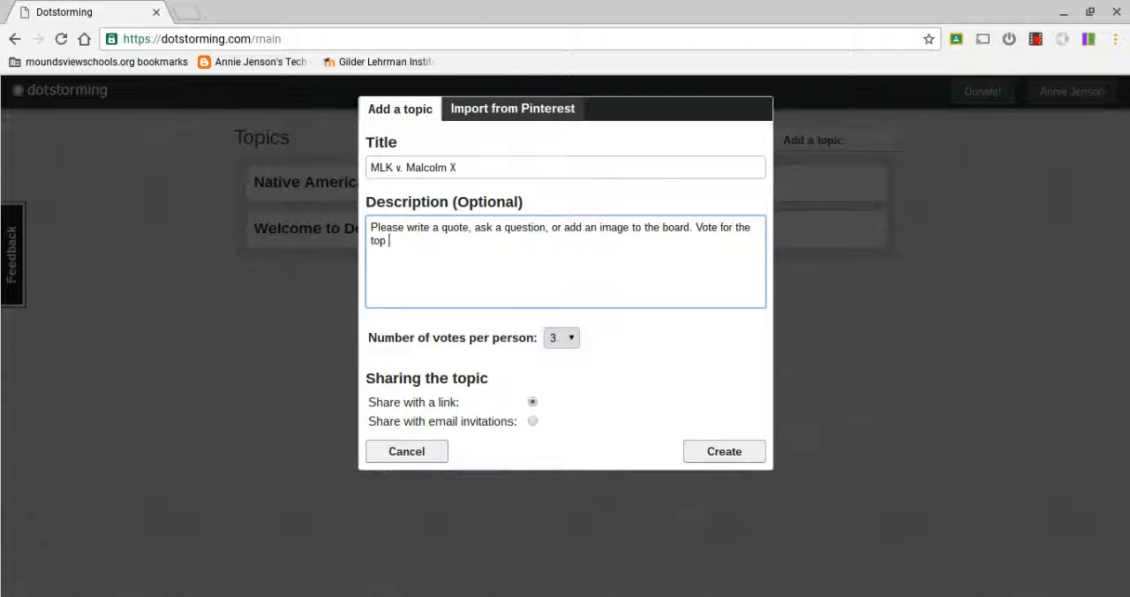
{"action": "type", "text": " 3 for discussion."}
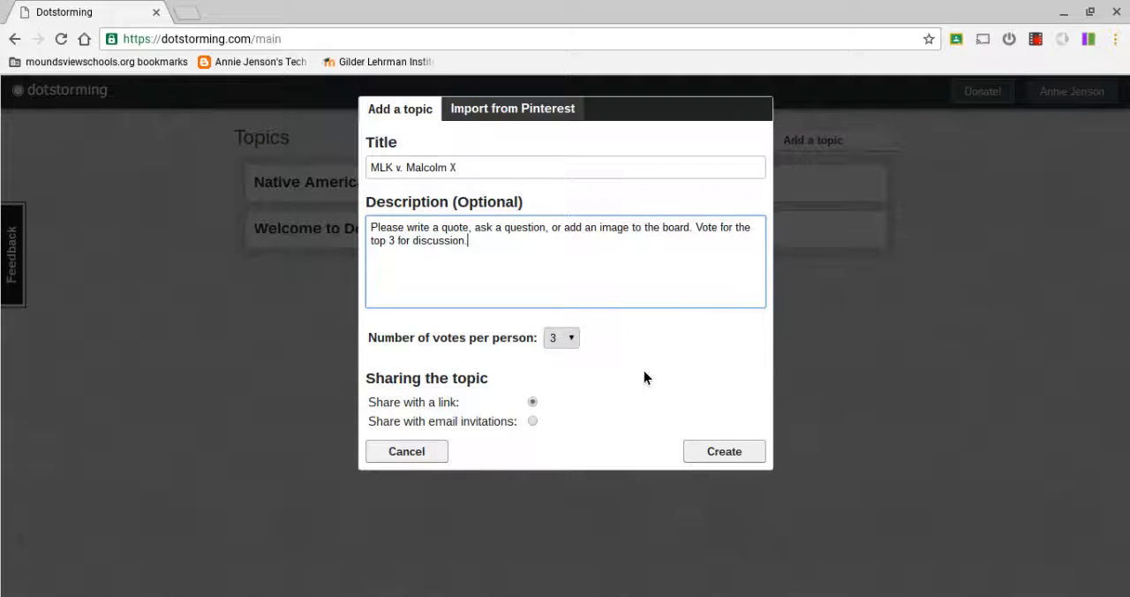
{"action": "left_click", "coordinate": [569, 340]}
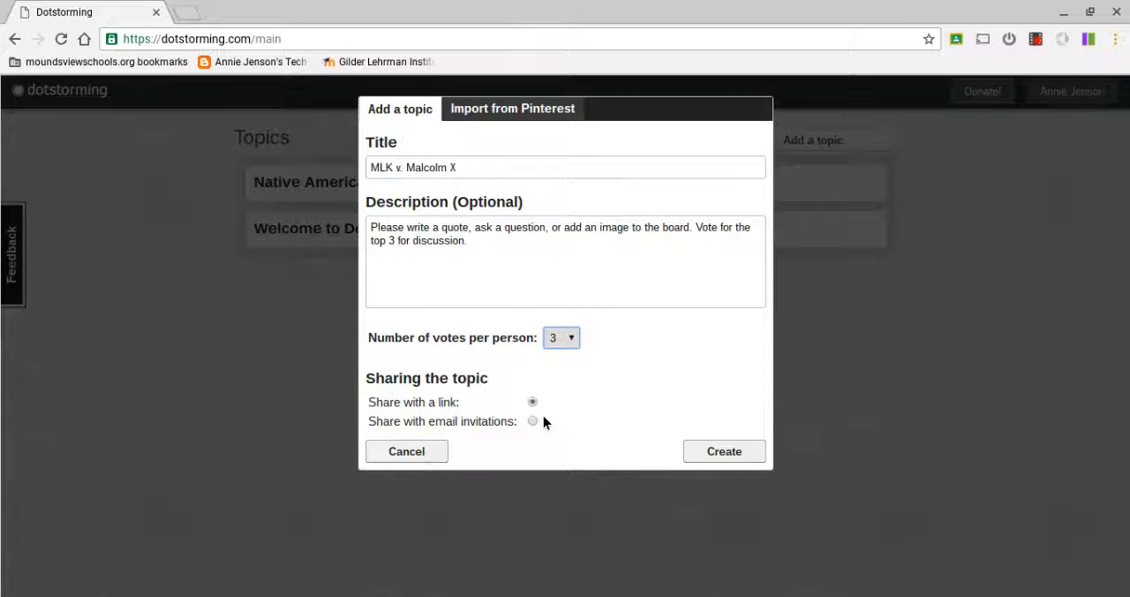
{"action": "left_click", "coordinate": [711, 453]}
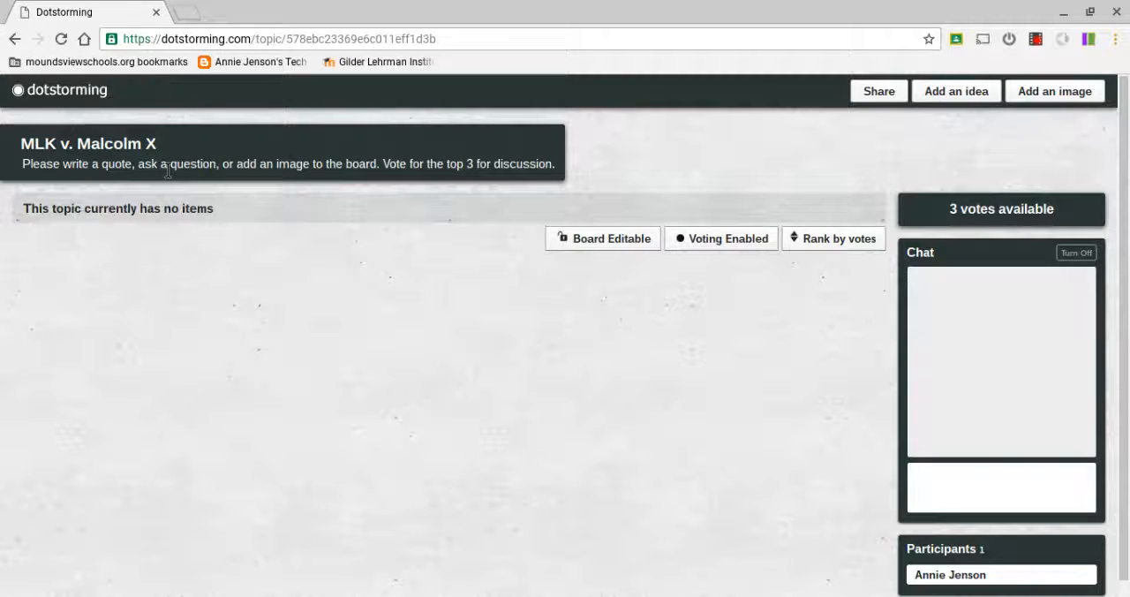
Lock the board, make it editable again, and turn off the board's chat.
{"action": "left_click", "coordinate": [622, 255]}
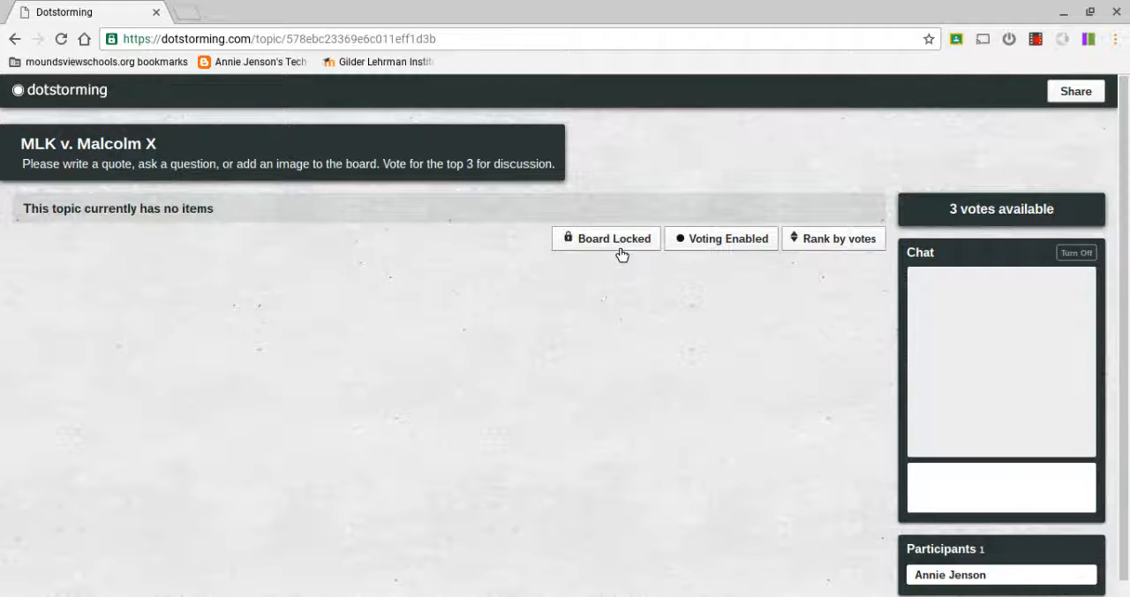
{"action": "left_click", "coordinate": [622, 256]}
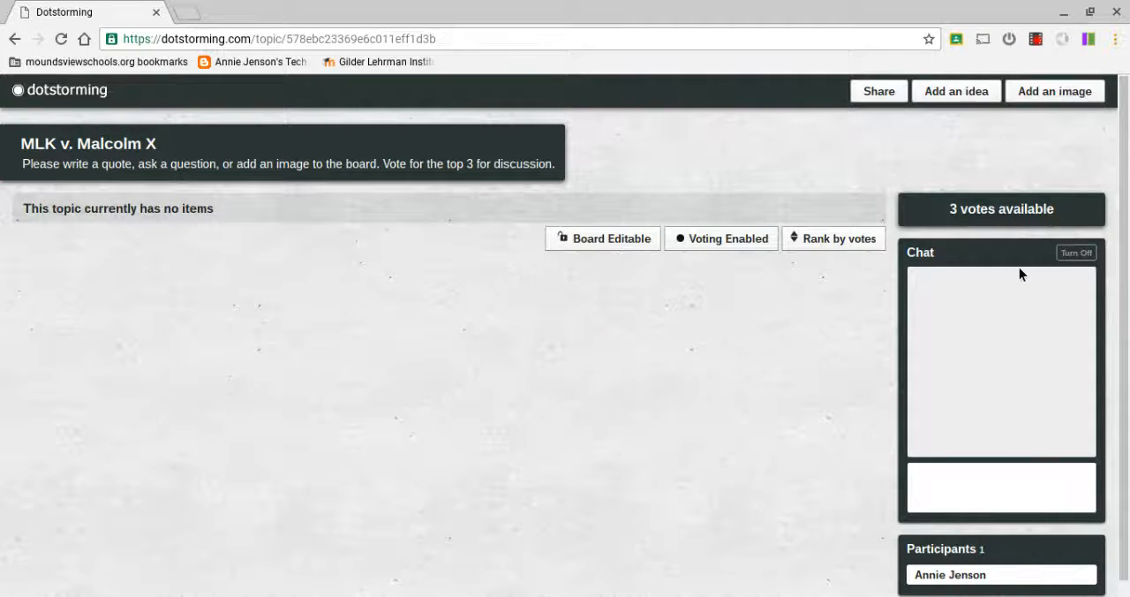
{"action": "left_click", "coordinate": [1076, 253]}
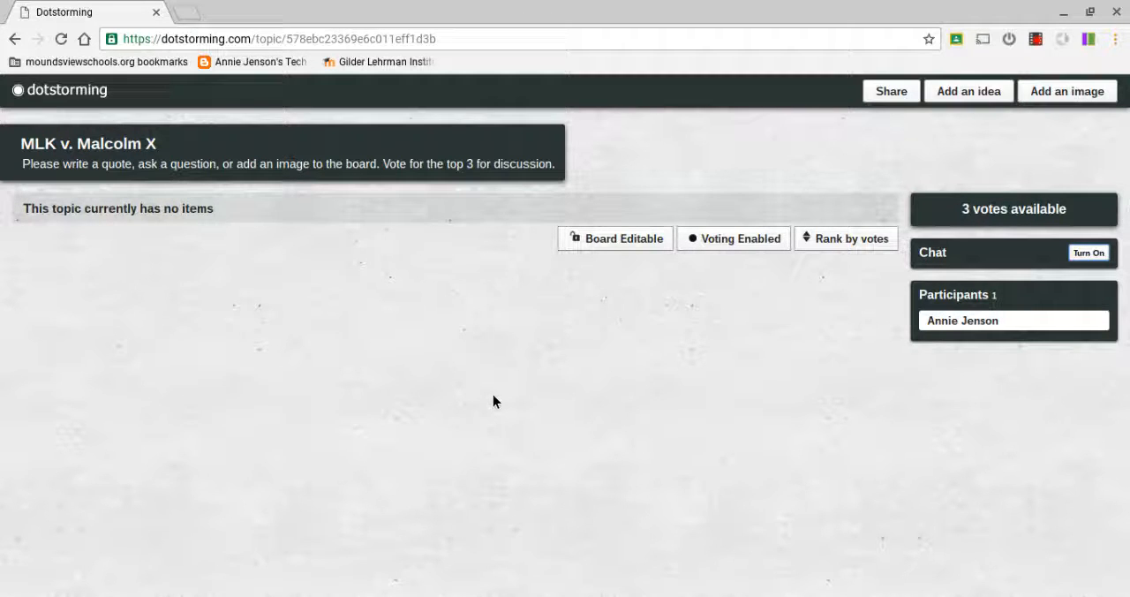
Upload the image mlk1.jpg to the MLK v. Malcolm X board without a caption.
{"action": "left_click", "coordinate": [1081, 105]}
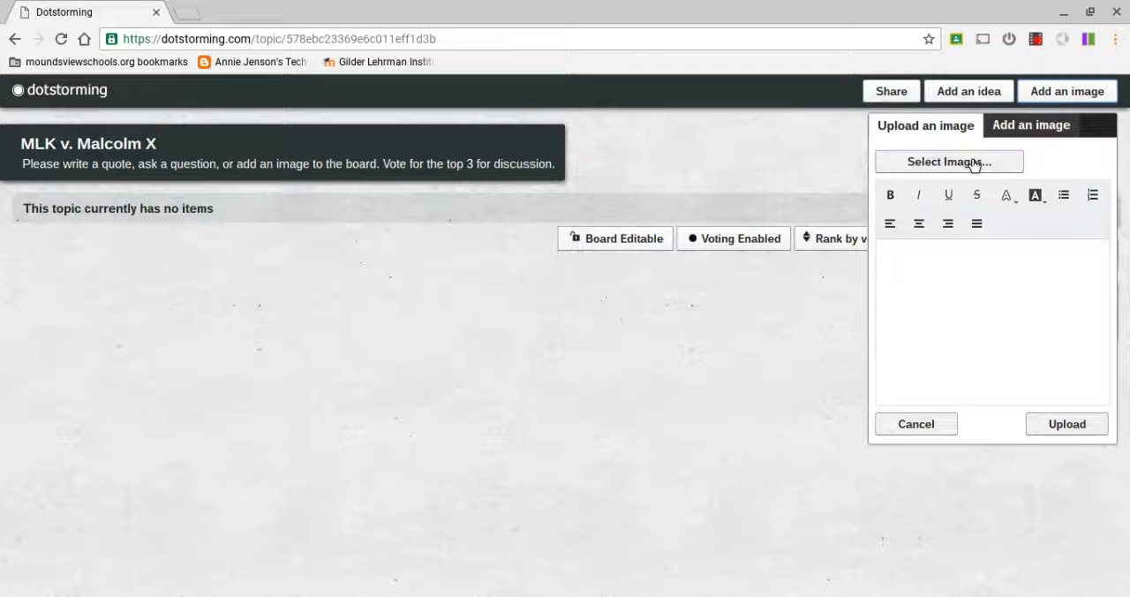
{"action": "left_click", "coordinate": [971, 164]}
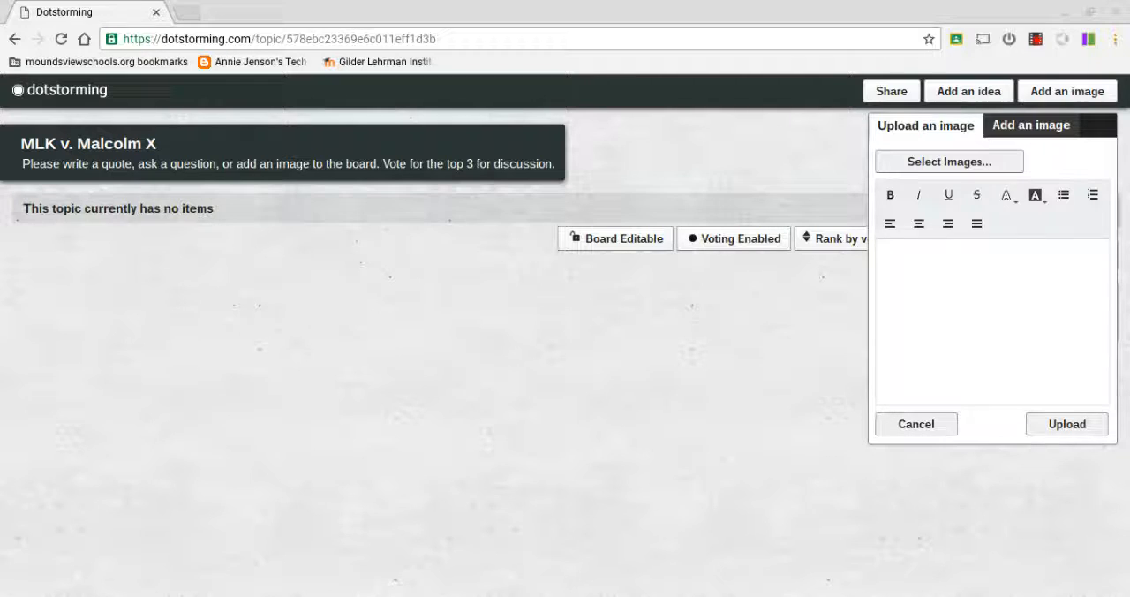
{"action": "left_click", "coordinate": [835, 539]}
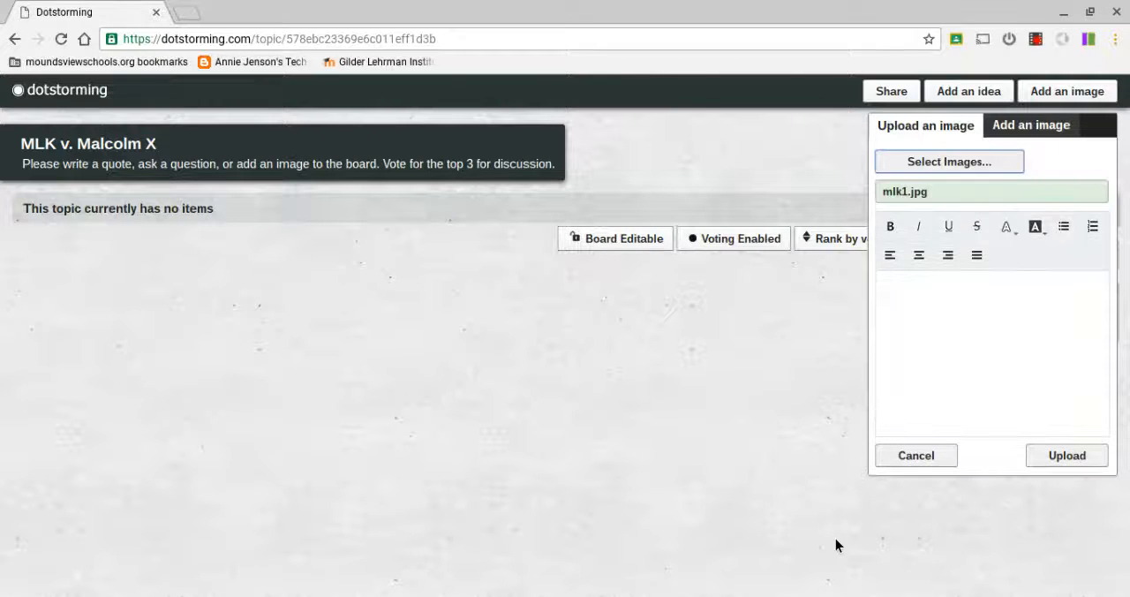
{"action": "left_click", "coordinate": [1079, 465]}
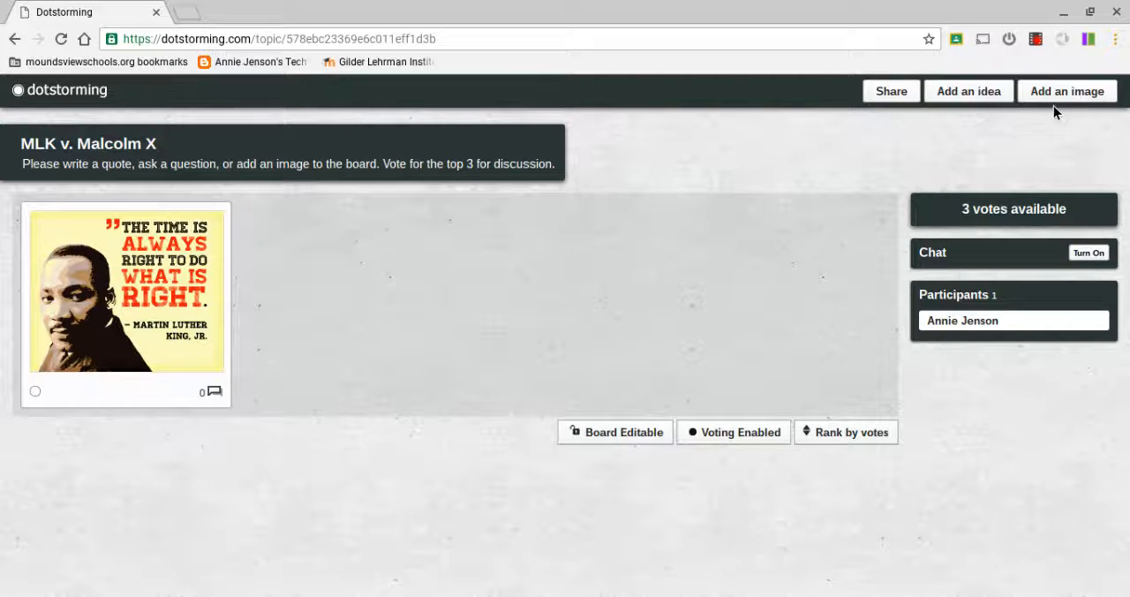
Add an idea to the board reading "Why do people often know more about MLK than Malcolm X?".
{"action": "left_click", "coordinate": [1001, 98]}
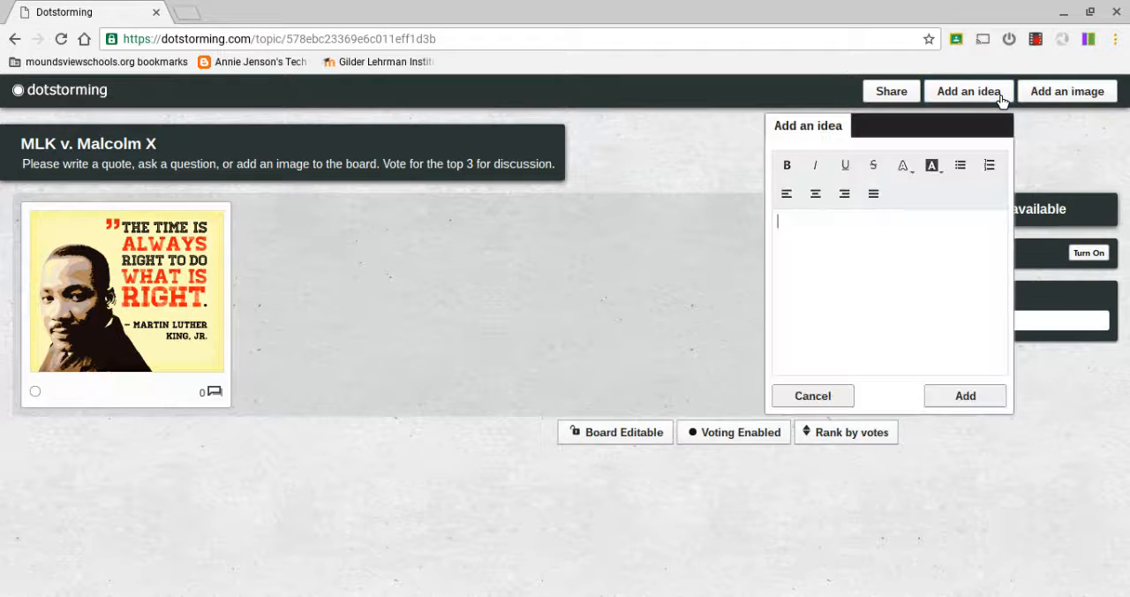
{"action": "type", "text": "Why do people often "}
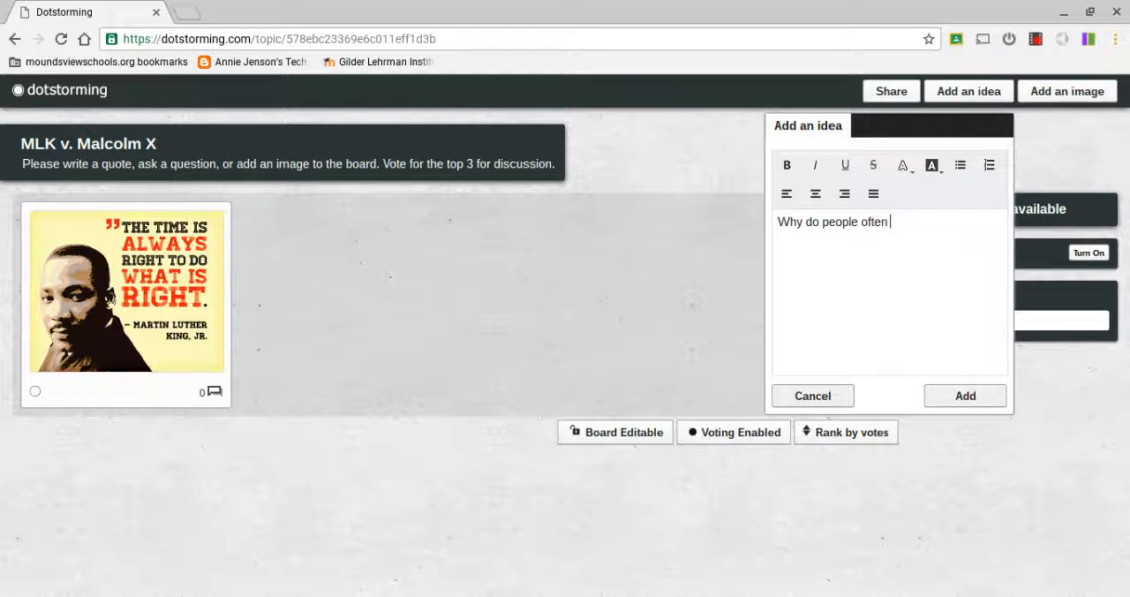
{"action": "type", "text": "know more abou"}
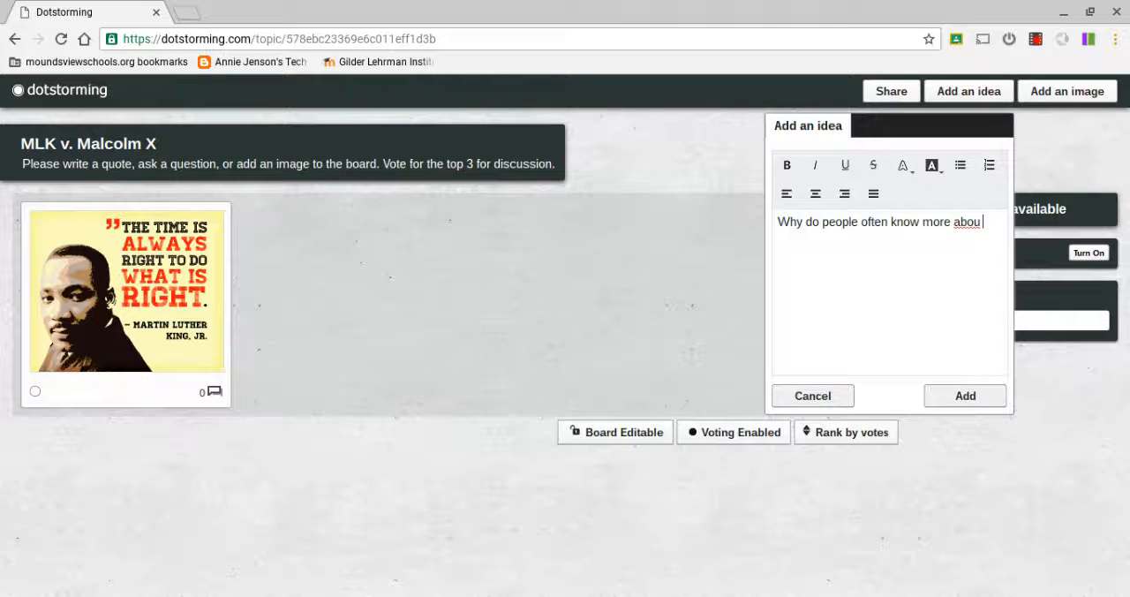
{"action": "type", "text": "t MLK than Malcom"}
{"action": "key", "text": "BackSpace"}
{"action": "type", "text": "lm X?"}
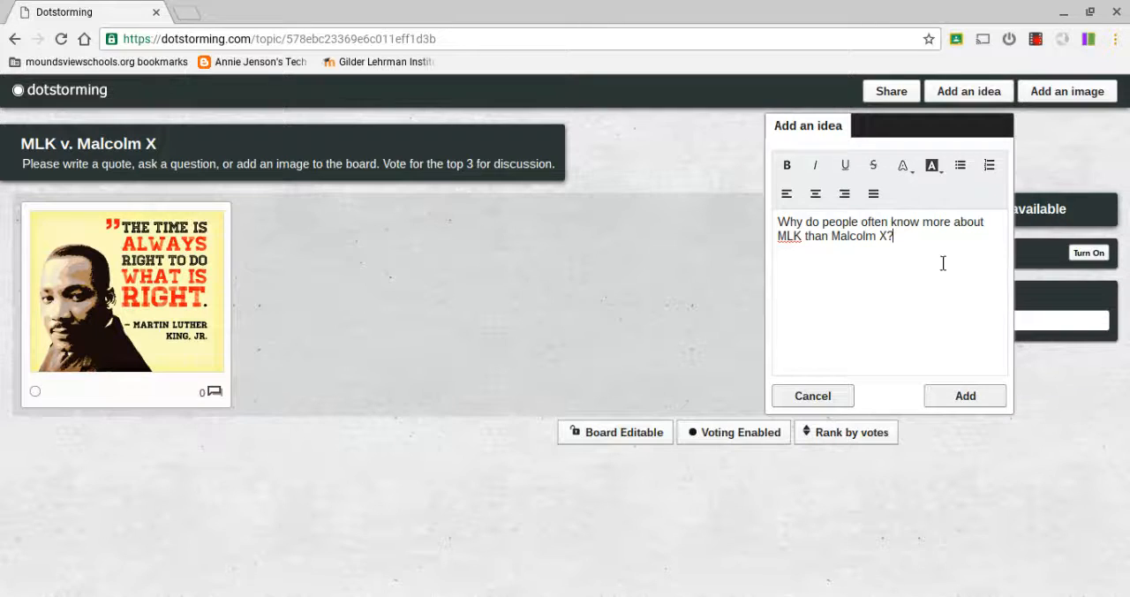
{"action": "left_click", "coordinate": [982, 390]}
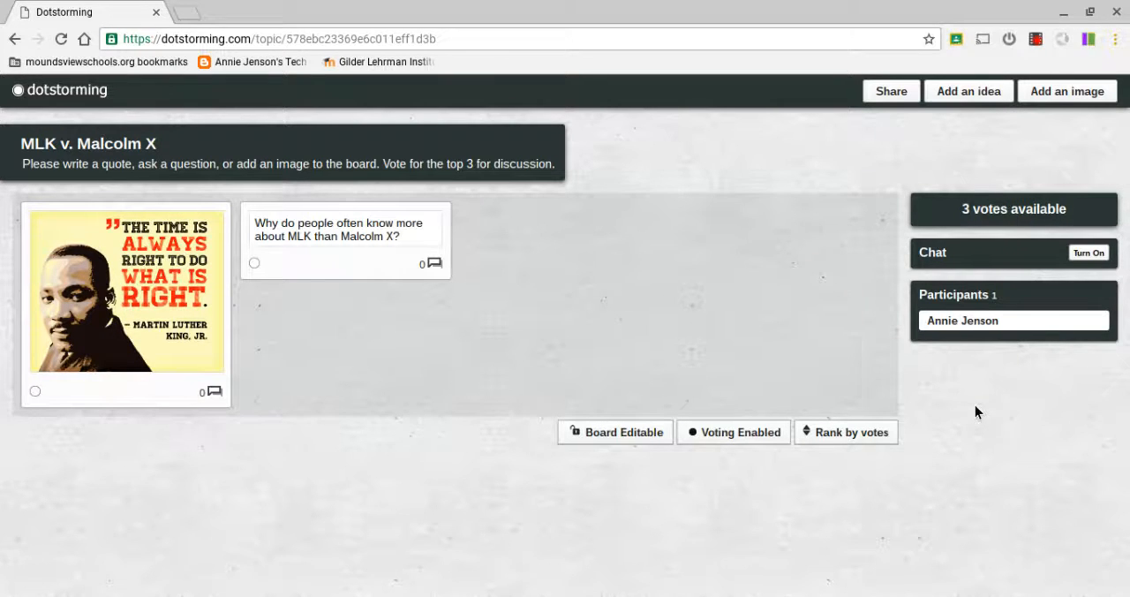
Cast one vote for the Malcolm X question card, then view its comment window and close it.
{"action": "left_click", "coordinate": [262, 272]}
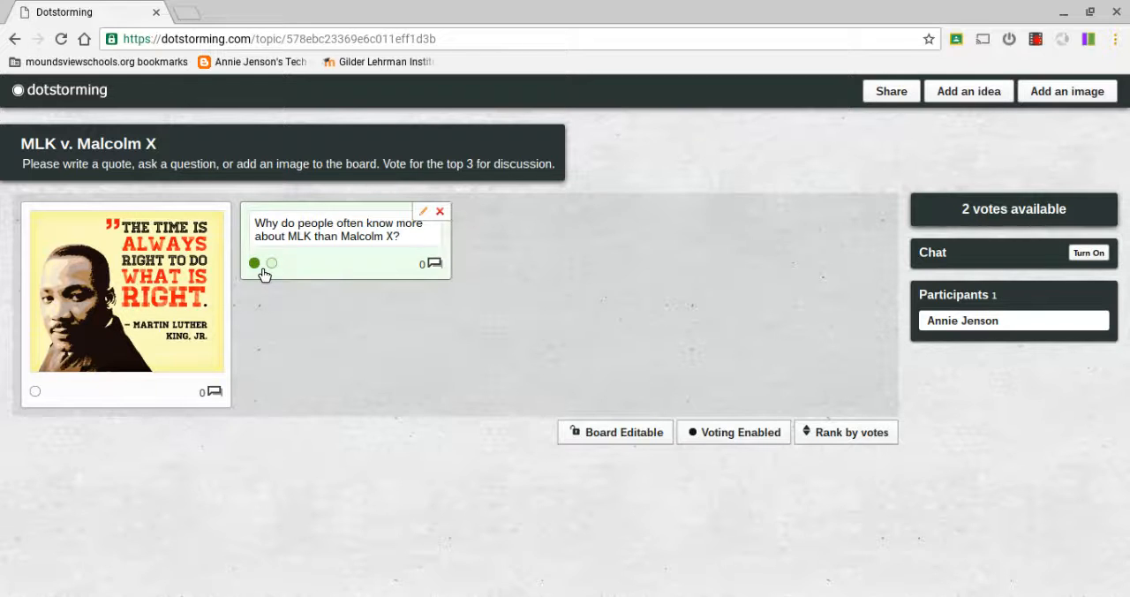
{"action": "left_click", "coordinate": [436, 266]}
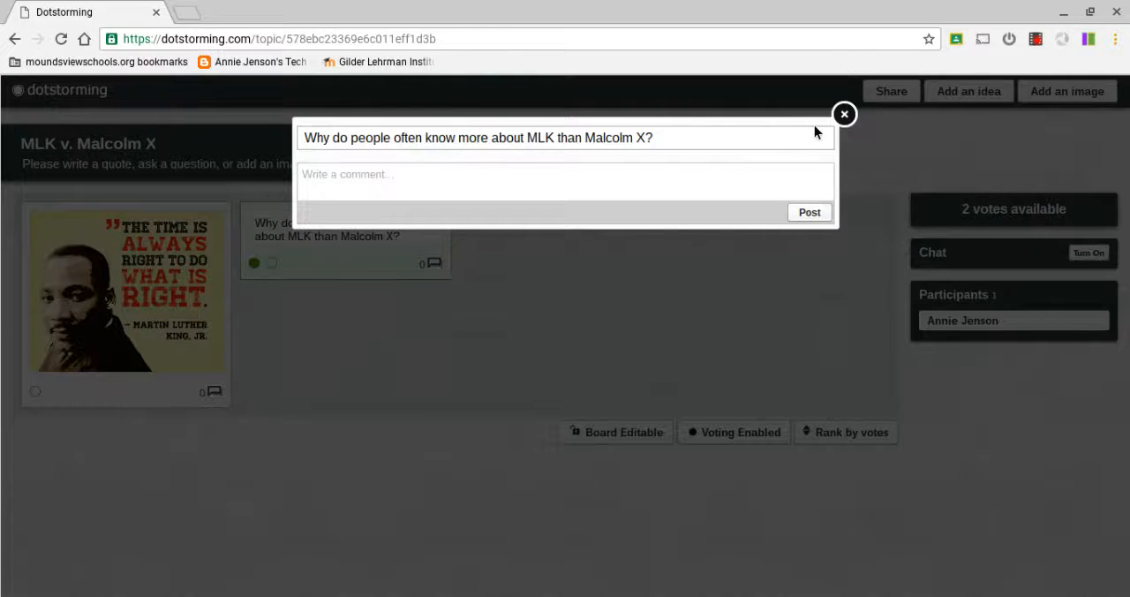
{"action": "left_click", "coordinate": [849, 122]}
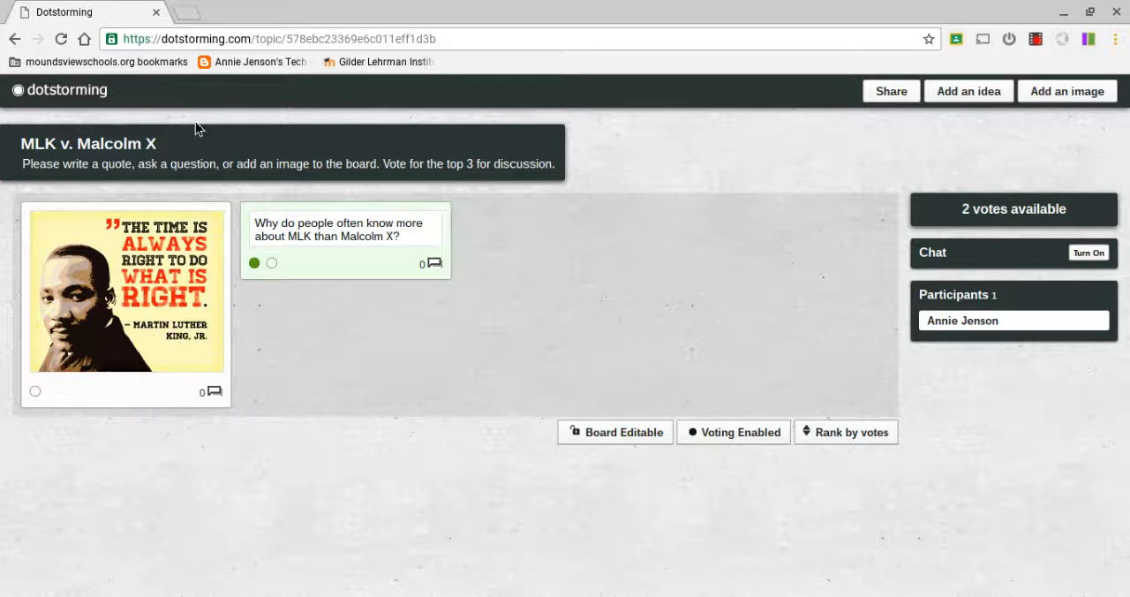
Return to the topics list and open the "Native American Societies Pre-Columbus" board to view its cards.
{"action": "left_click", "coordinate": [85, 92]}
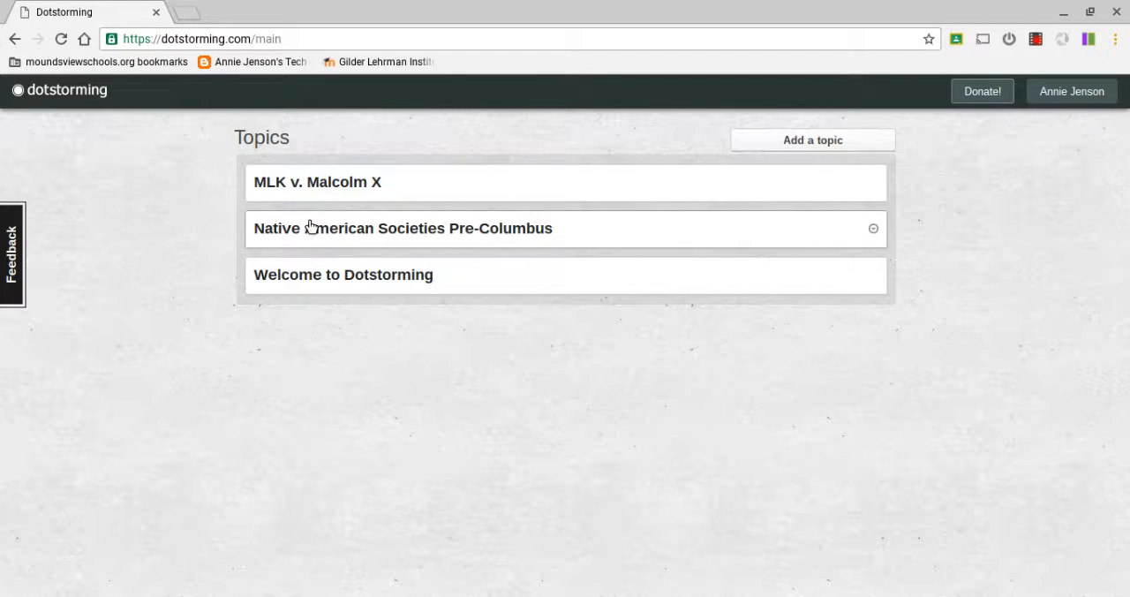
{"action": "left_click", "coordinate": [310, 227]}
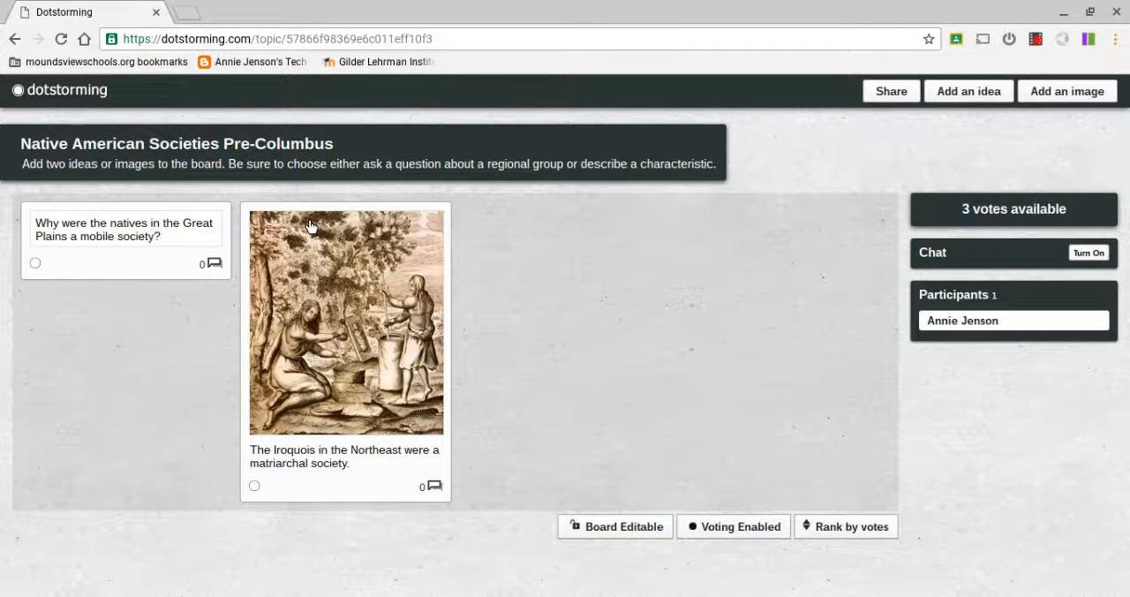
{"action": "mouse_move", "coordinate": [184, 241]}
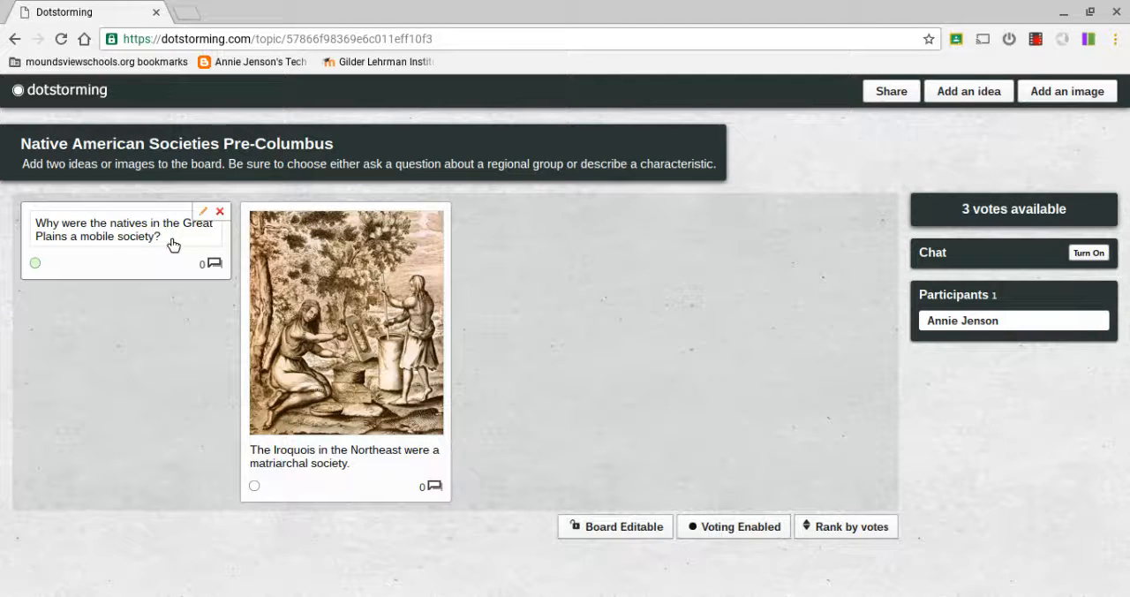